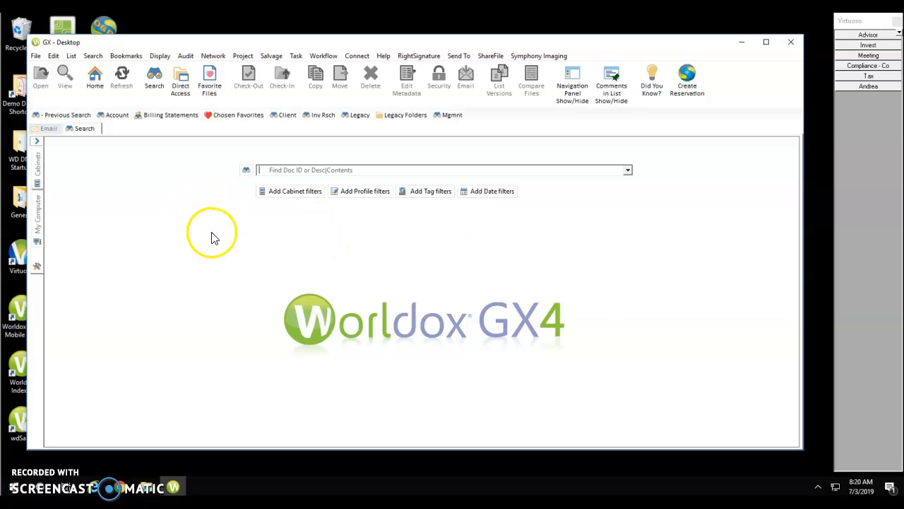
Step: In the Client find form, set Doc Type to IPS, which auto-fills Category with INVEST
click(282, 115)
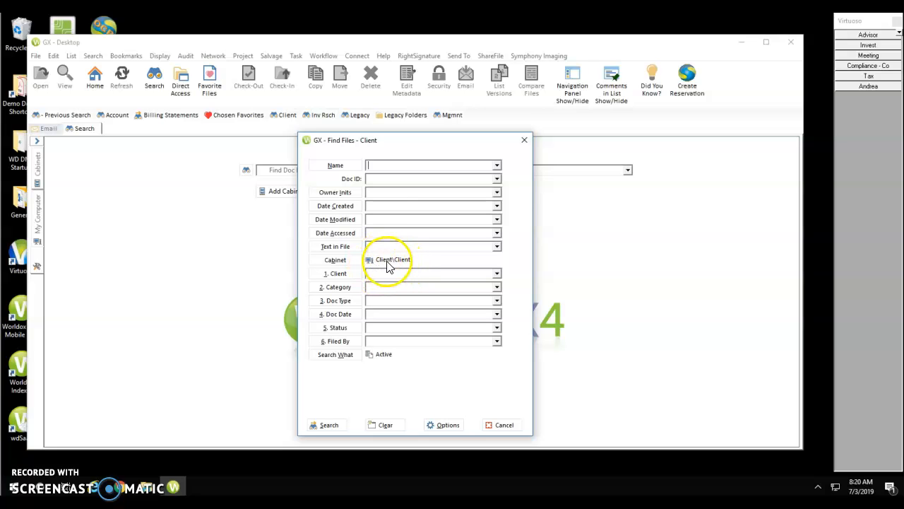
click(339, 301)
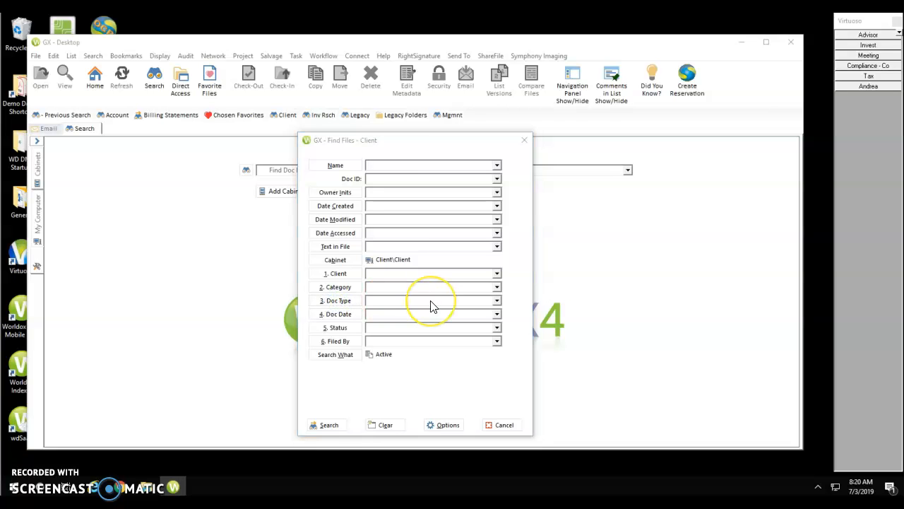
text(ips)
double_click(417, 141)
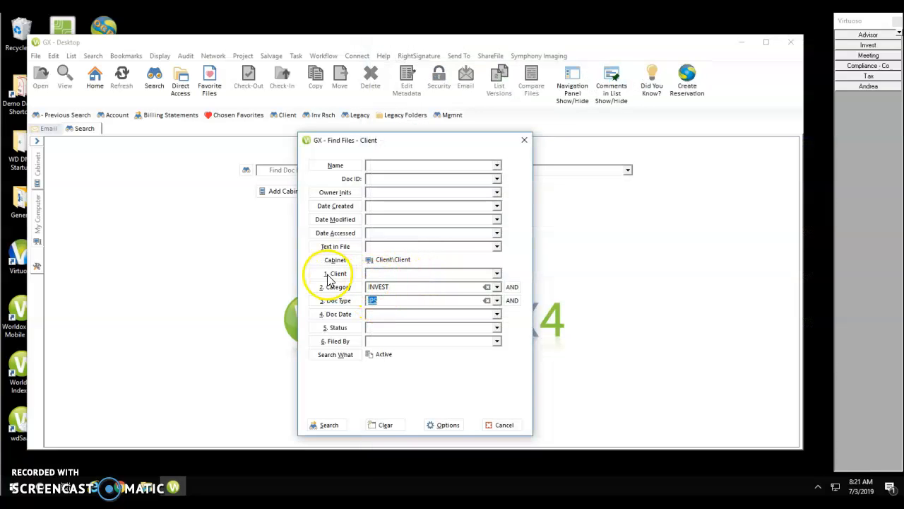
Step: Enter the {!CONTACTCODE!} placeholder as the Client criterion
click(377, 275)
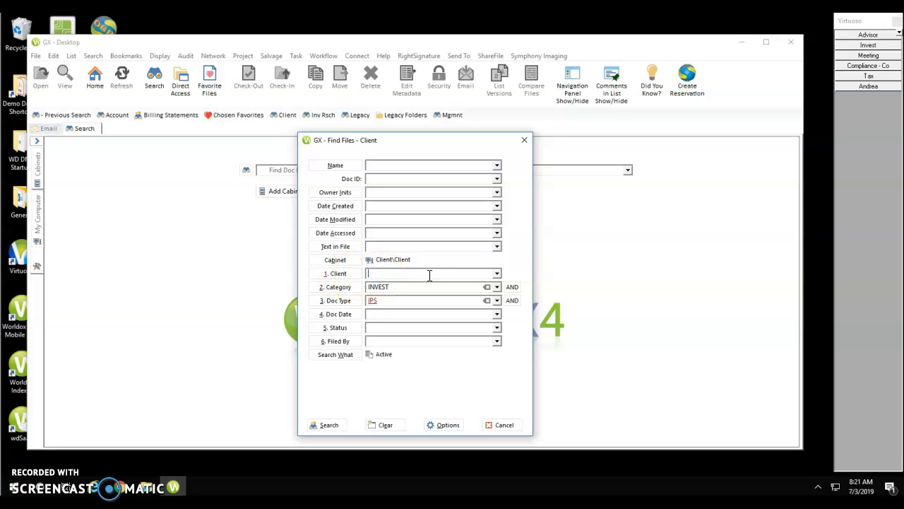
text(()
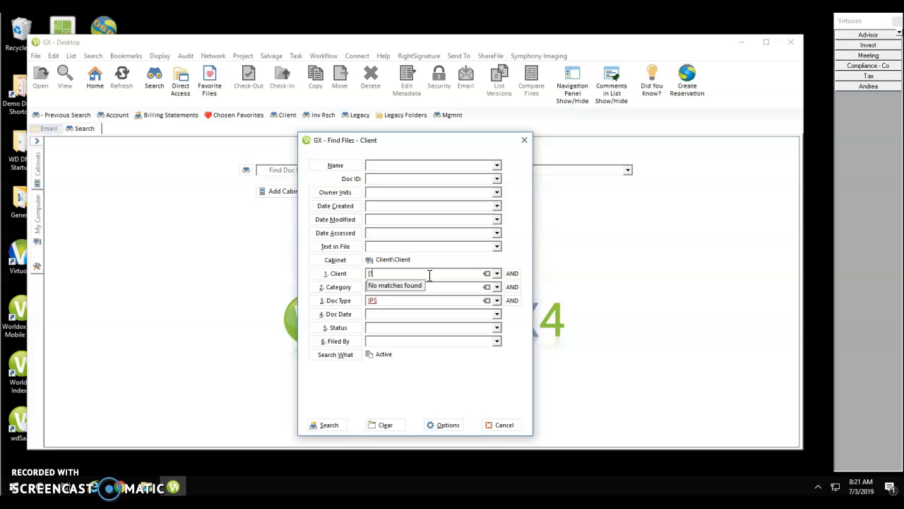
text(!CONTACTCODE)
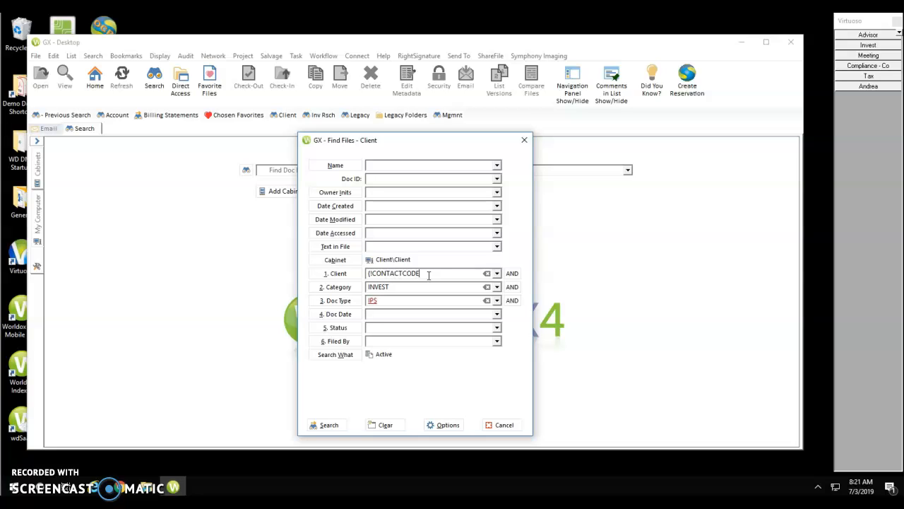
text(!})
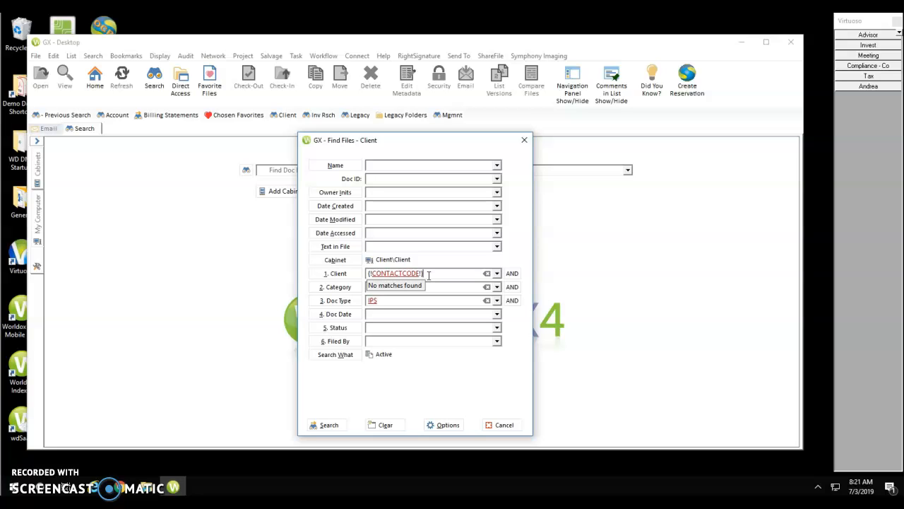
Step: Save the criteria as a new public IPS template that searches immediately, then close the form
click(447, 427)
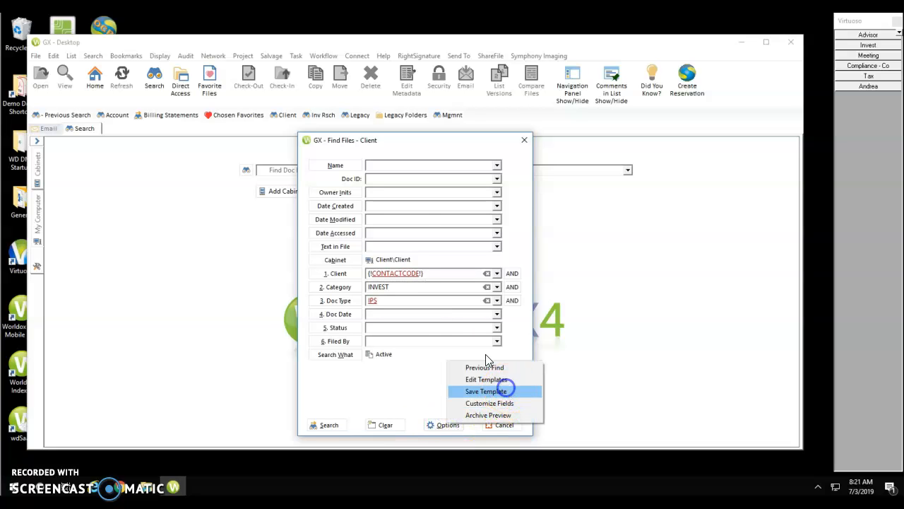
click(503, 388)
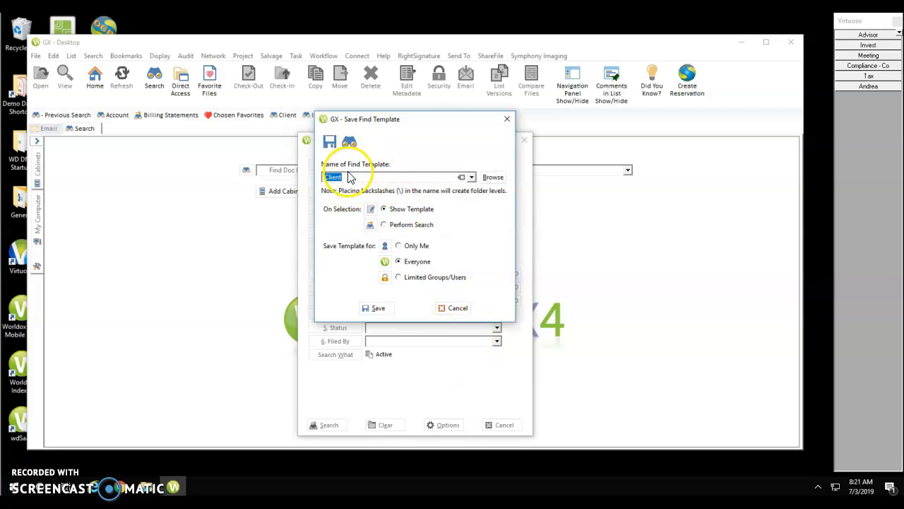
text(A)
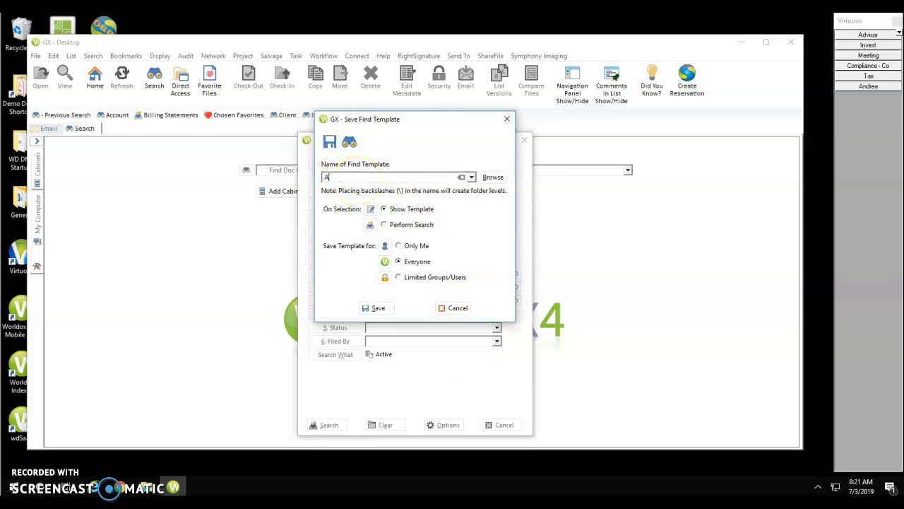
text(ndrea\IPS)
click(385, 226)
click(382, 311)
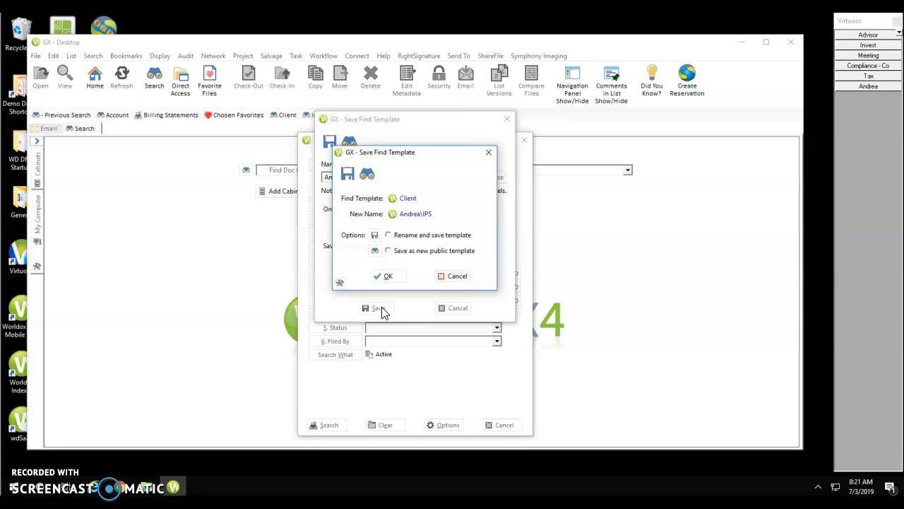
click(389, 251)
click(390, 277)
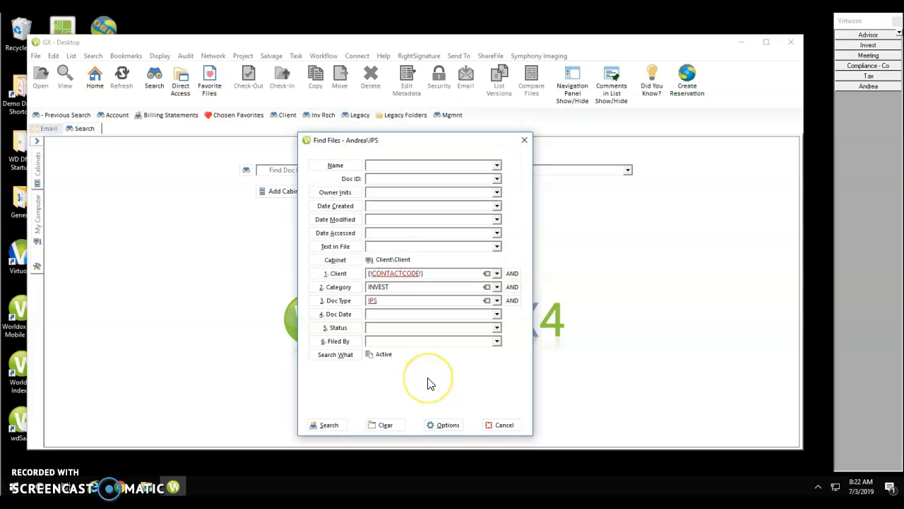
click(505, 425)
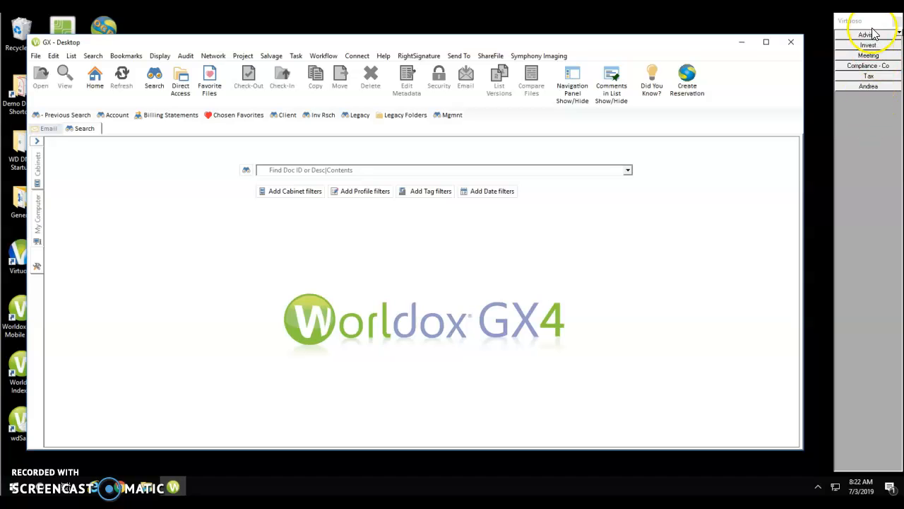
Step: Add a new launcher button to the personal Virtuoso palette, captioned IPS
right_click(875, 118)
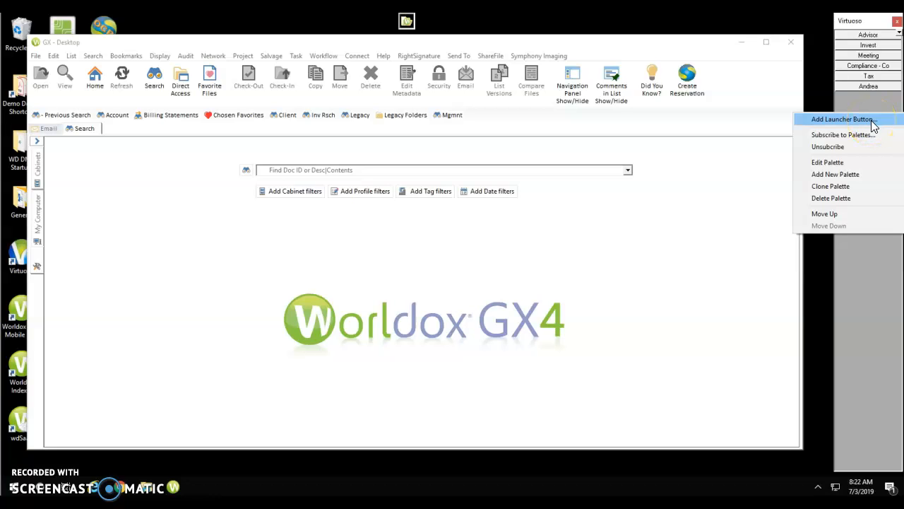
click(873, 120)
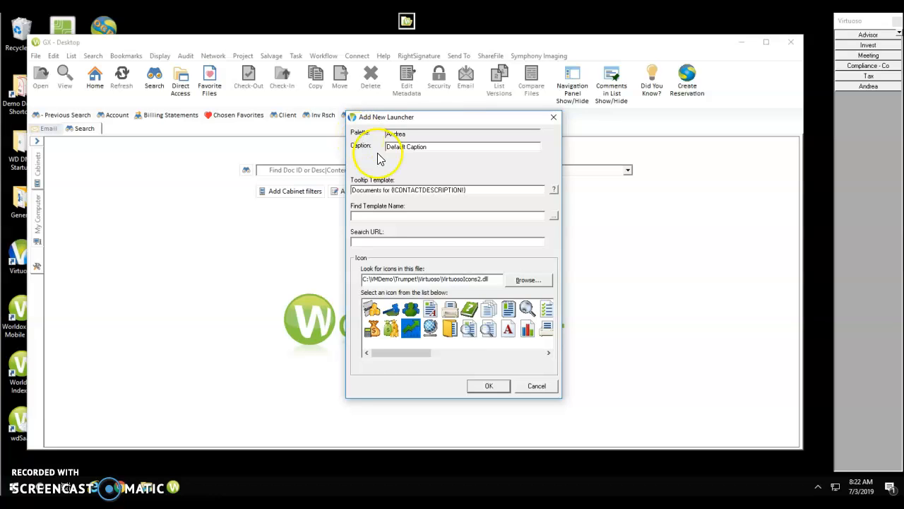
click(437, 146)
drag(437, 146, 375, 146)
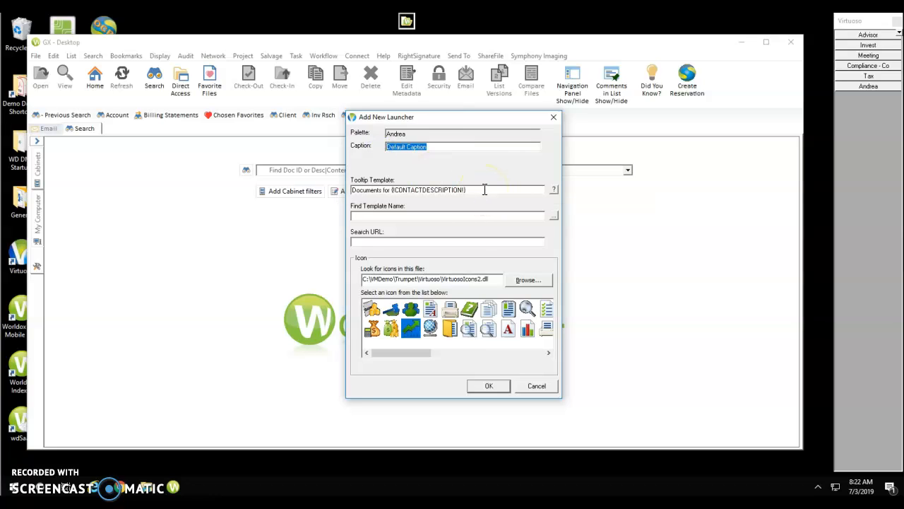
text(IPS)
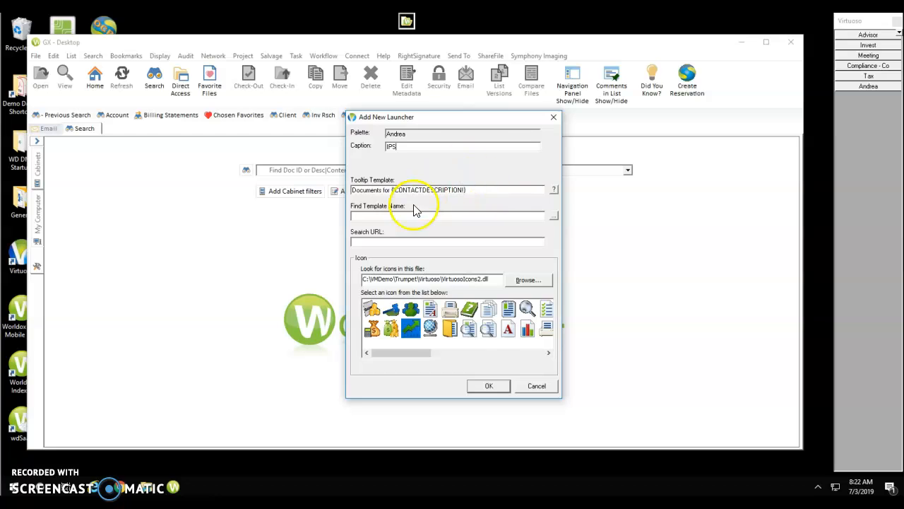
click(368, 216)
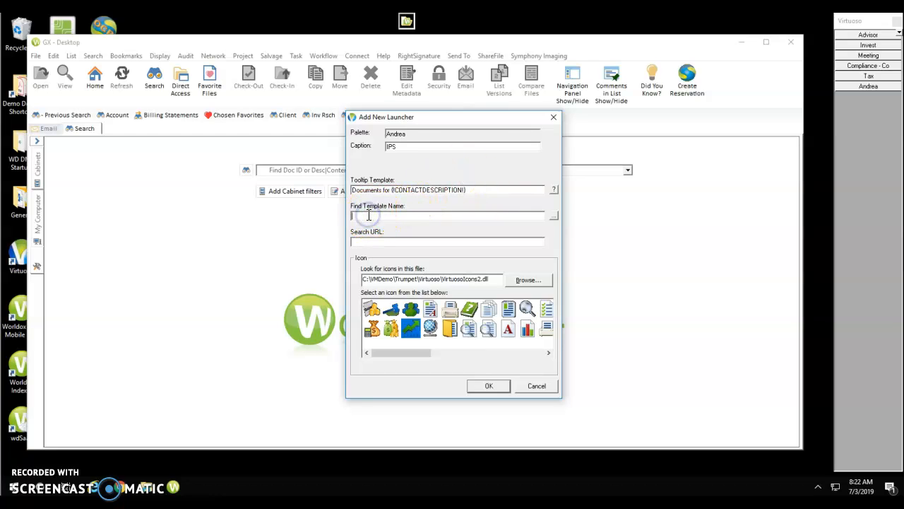
Step: Link the IPS launcher to the saved IPS find template in the user's folder
click(554, 216)
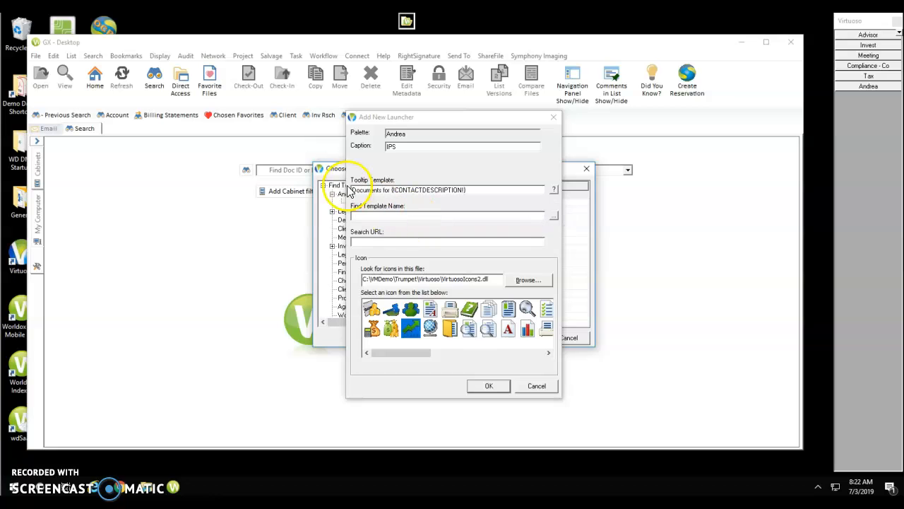
drag(336, 173, 67, 160)
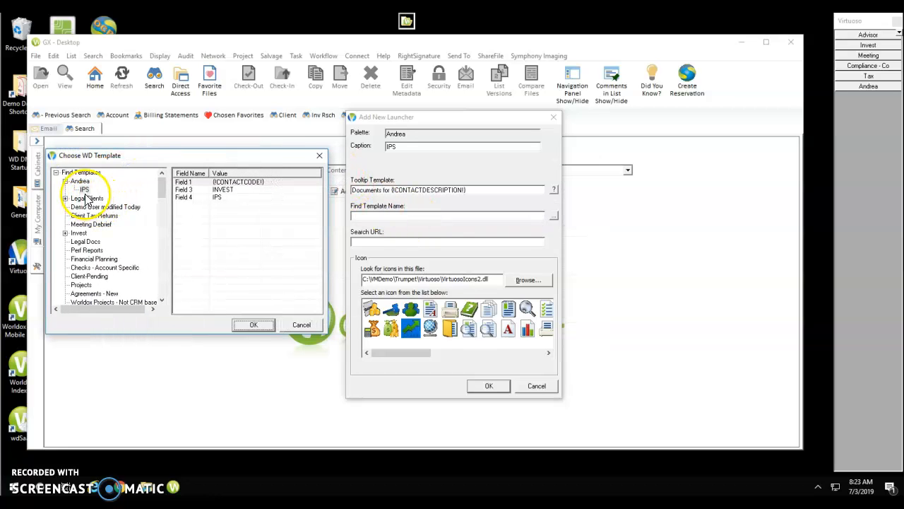
click(84, 189)
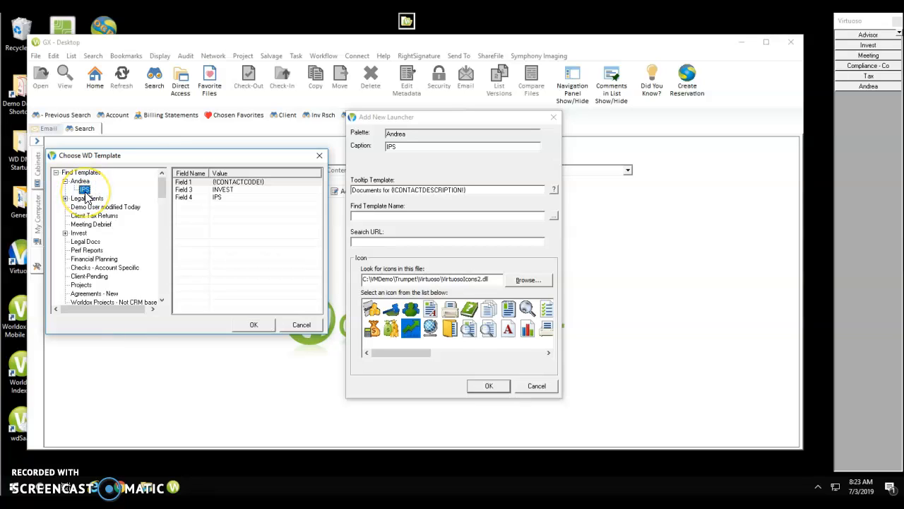
click(252, 326)
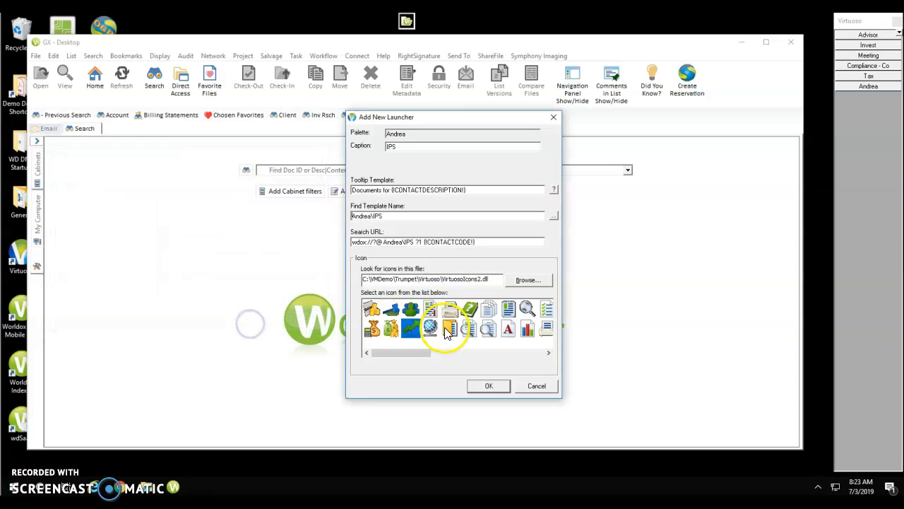
click(410, 327)
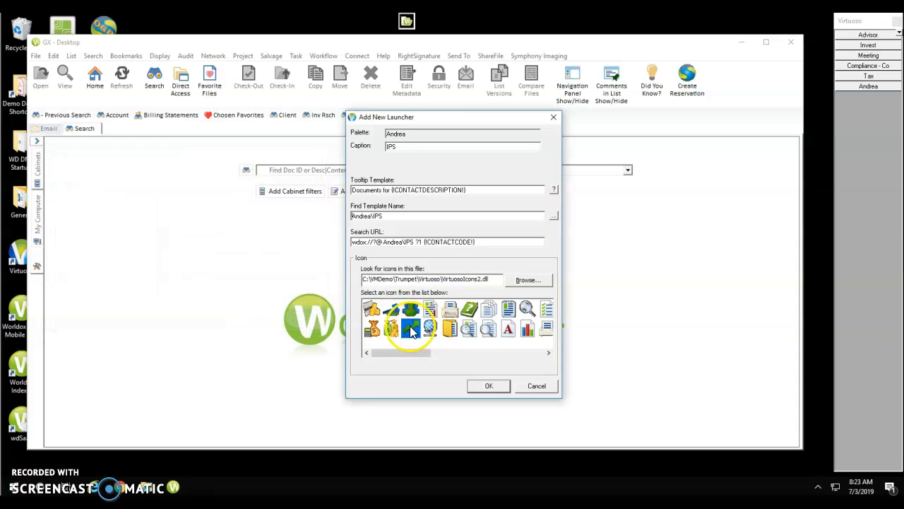
Step: Give the launcher a document-magnifier icon, finish it, and test the new IPS button
click(469, 328)
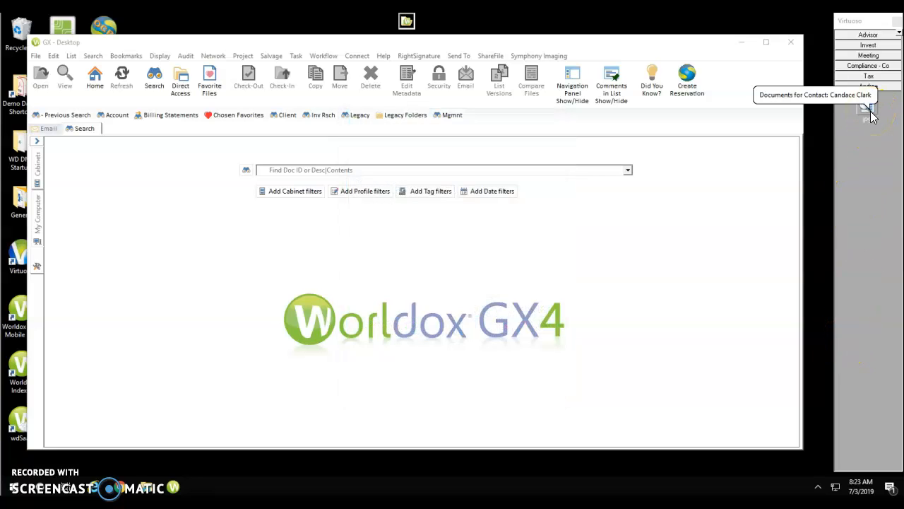
click(879, 194)
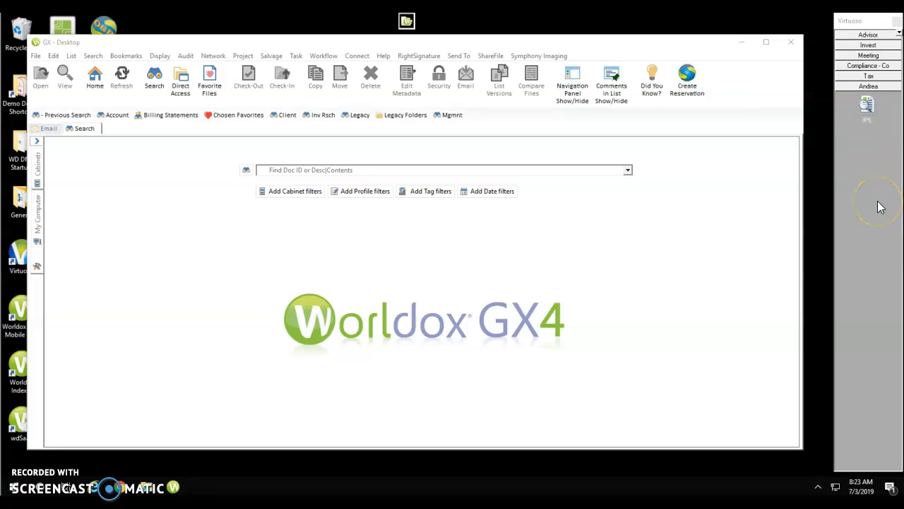
click(878, 186)
click(871, 111)
Step: Run the IPS launcher, then bring forward and minimize the client's Salesforce contact page
click(869, 106)
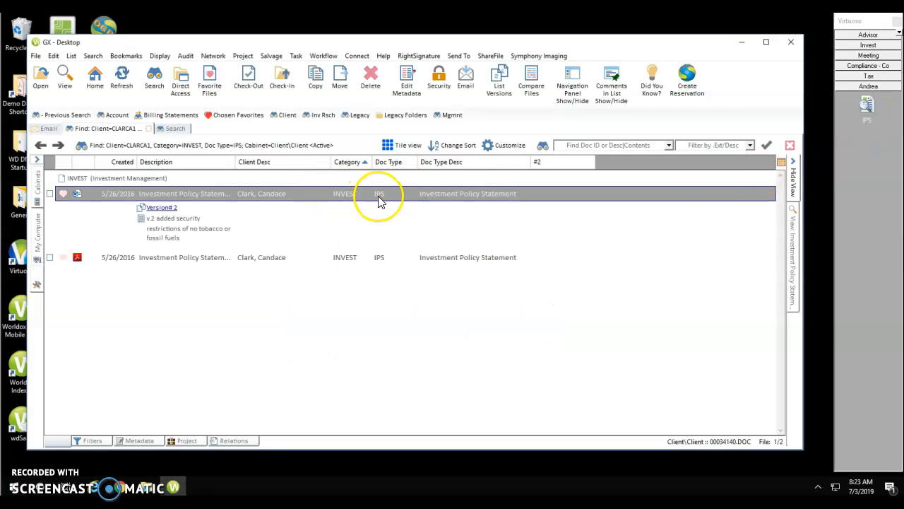
click(113, 488)
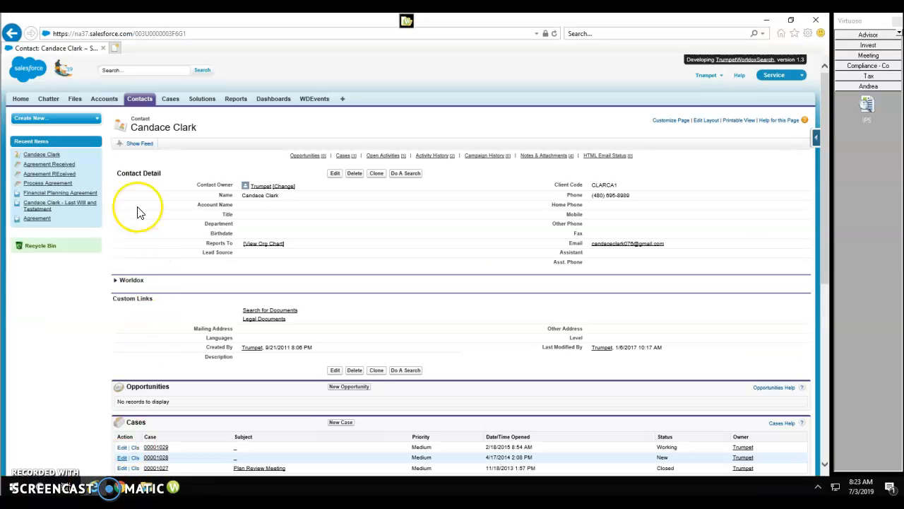
click(769, 24)
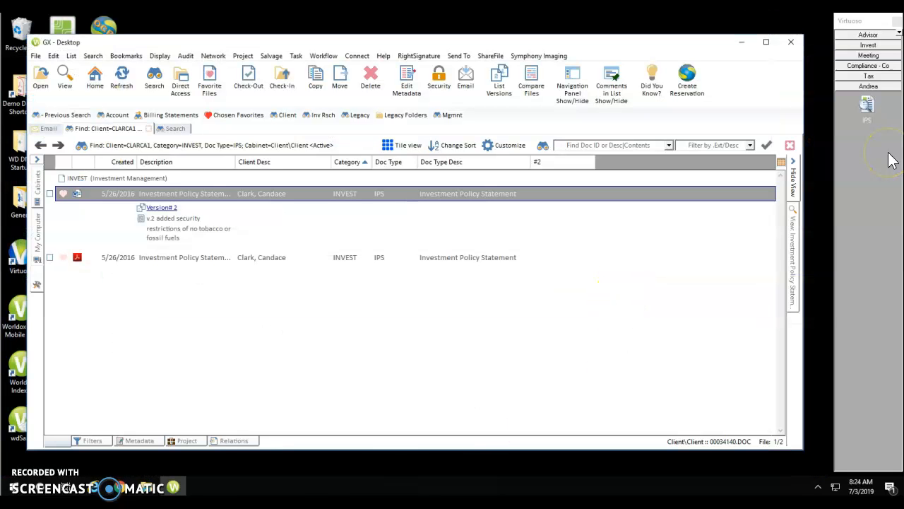
Step: Change the IPS launcher's icon to the plain document-list icon
right_click(870, 113)
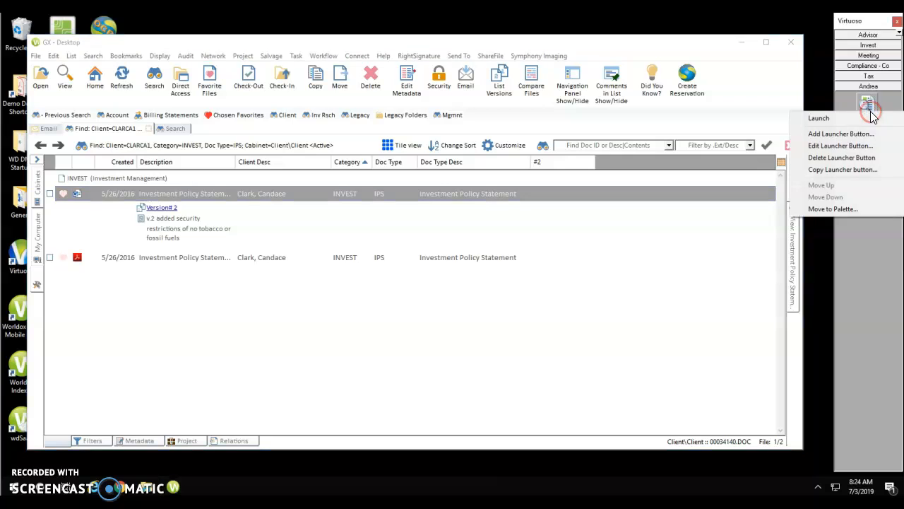
click(861, 151)
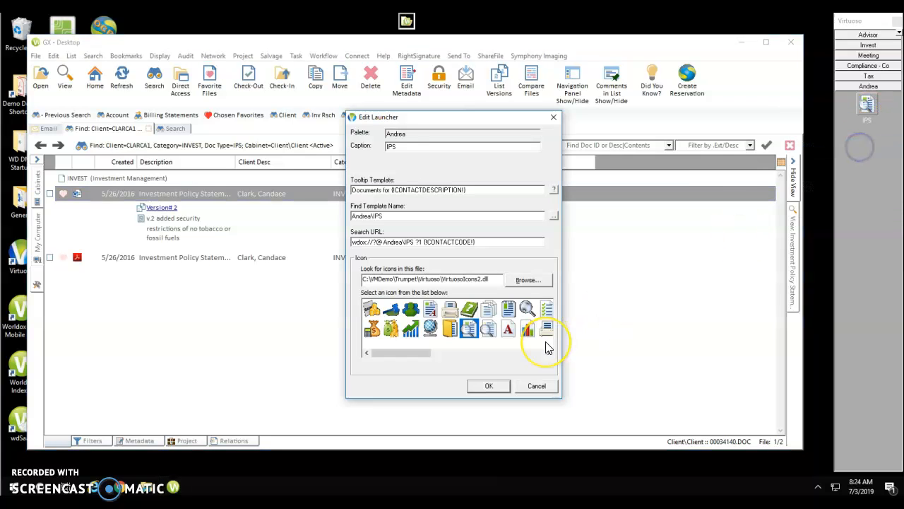
click(510, 312)
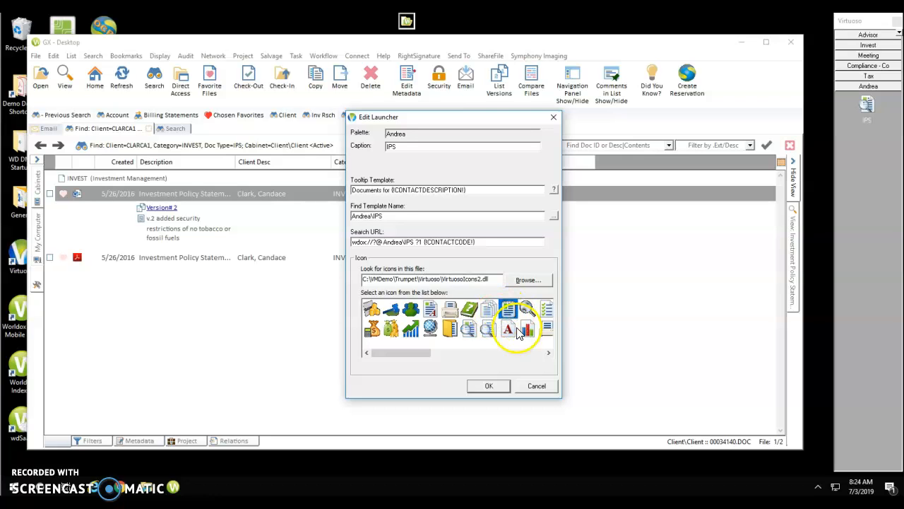
click(498, 384)
click(493, 391)
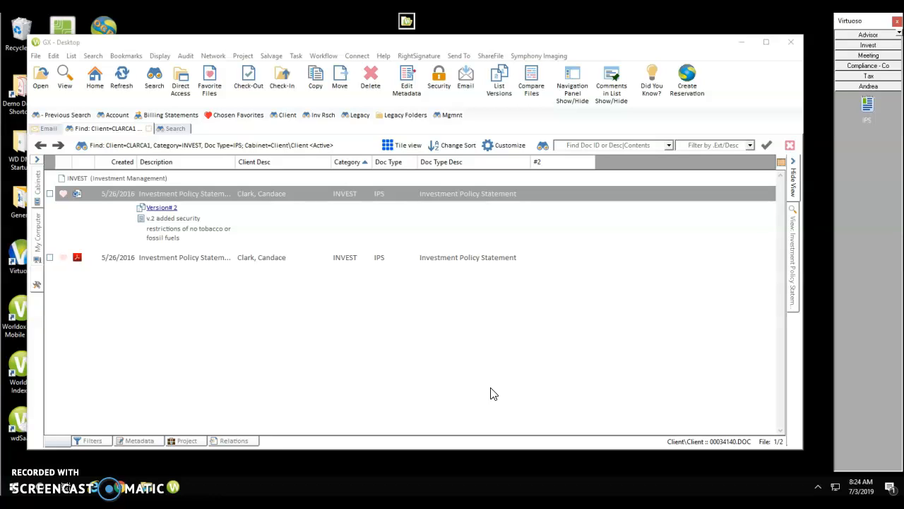
Step: Copy the Tax palette's Returns launcher into the user's personal palette
click(503, 390)
click(869, 77)
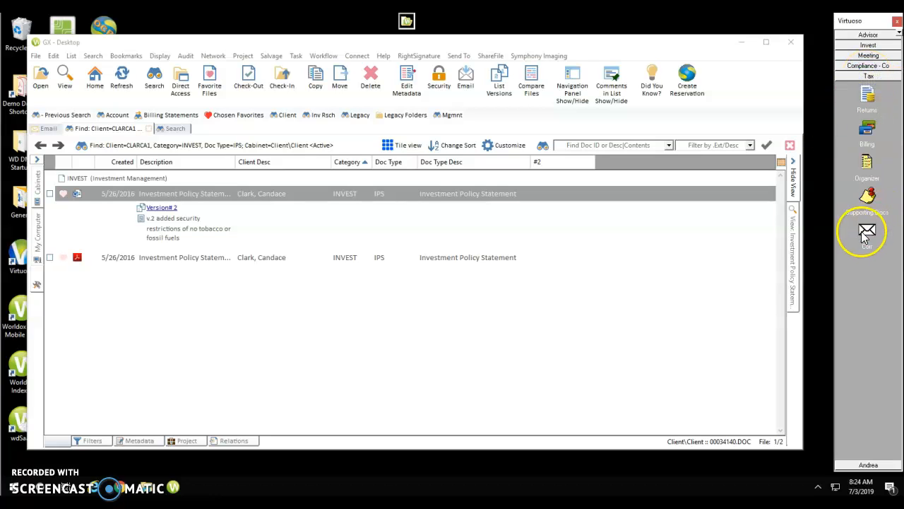
right_click(867, 101)
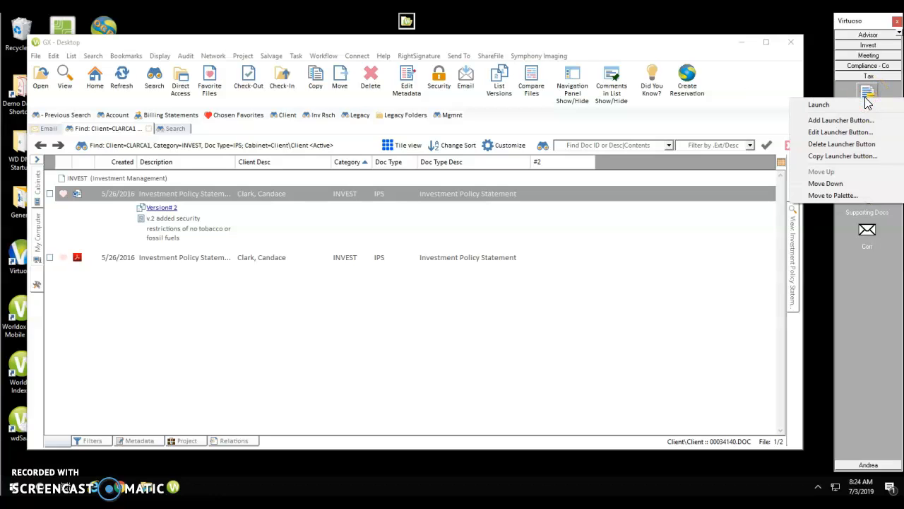
click(861, 156)
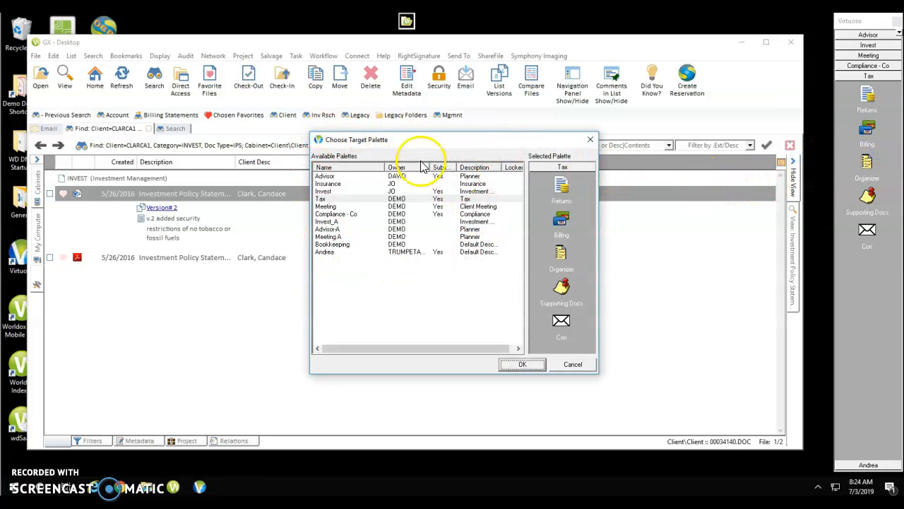
click(332, 255)
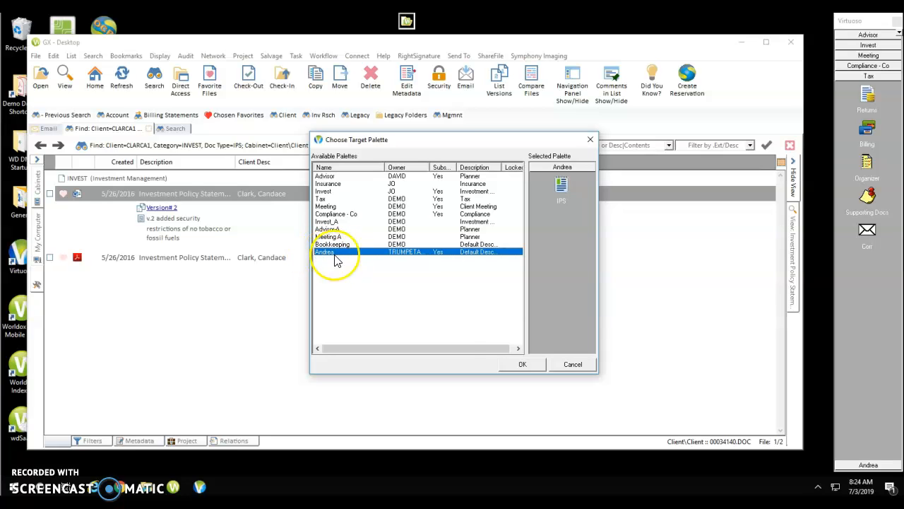
click(529, 365)
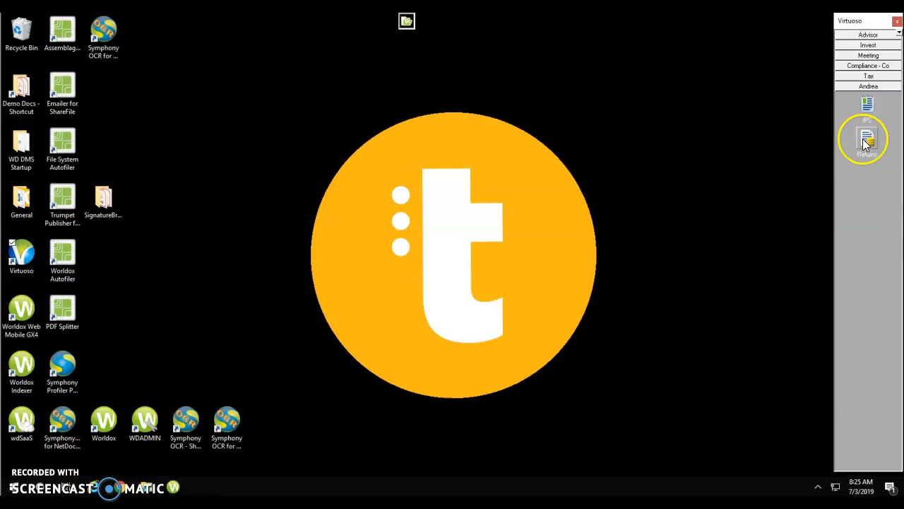
Step: Move the Tax palette's Supporting Docs launcher into the user's personal palette
drag(866, 143, 868, 77)
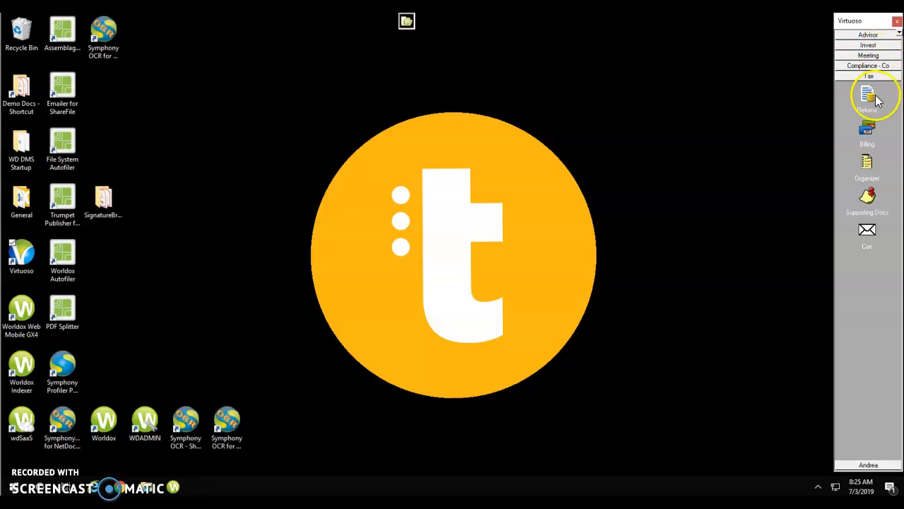
right_click(868, 210)
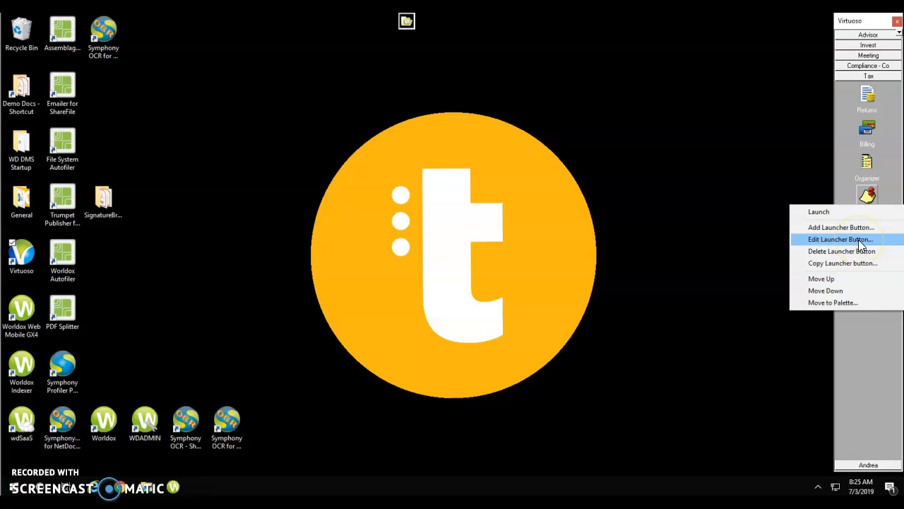
click(851, 304)
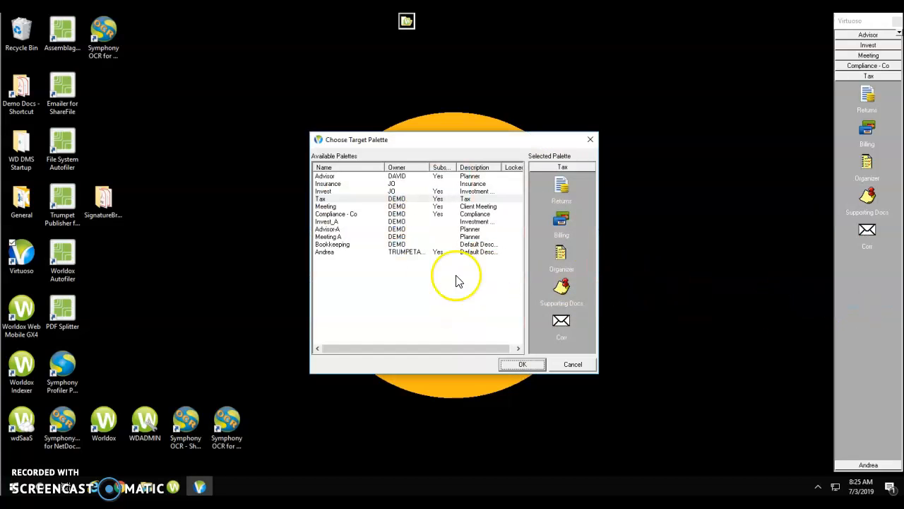
click(328, 251)
click(522, 364)
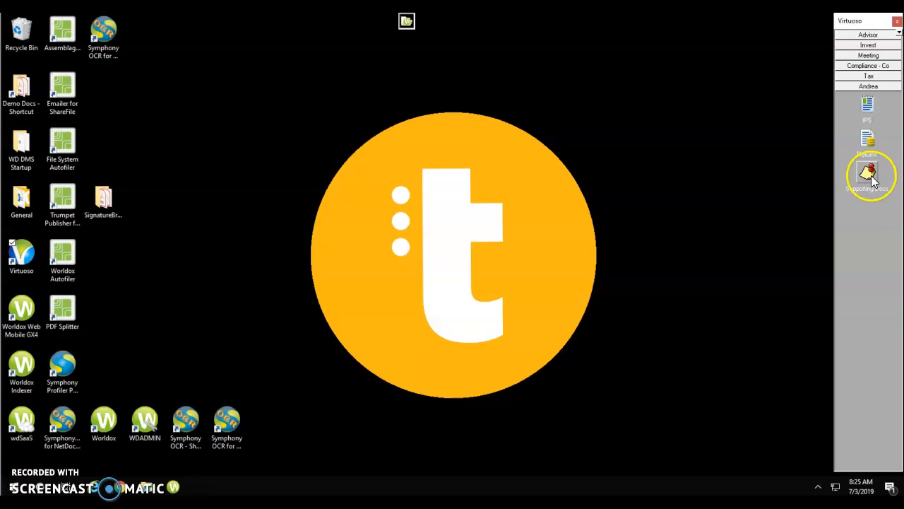
Step: Move Supporting Docs up one place in the Andrea palette with Move Up
right_click(873, 181)
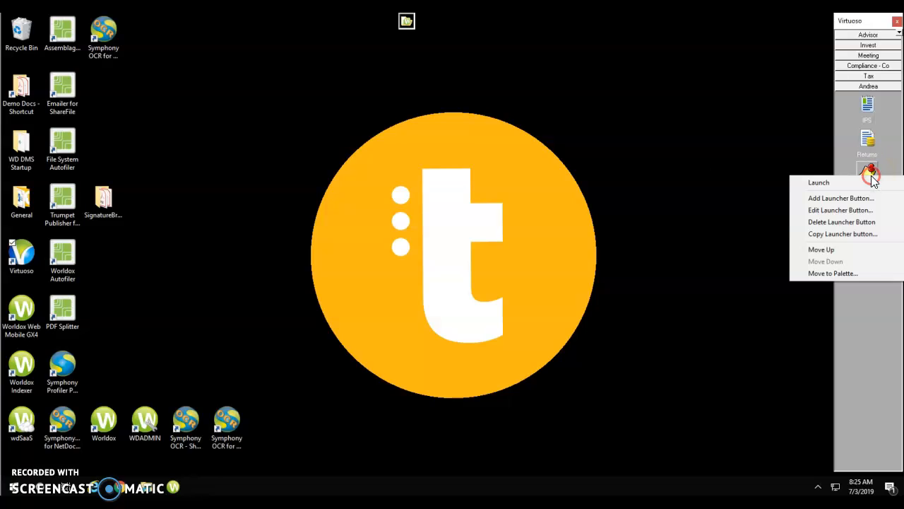
click(648, 122)
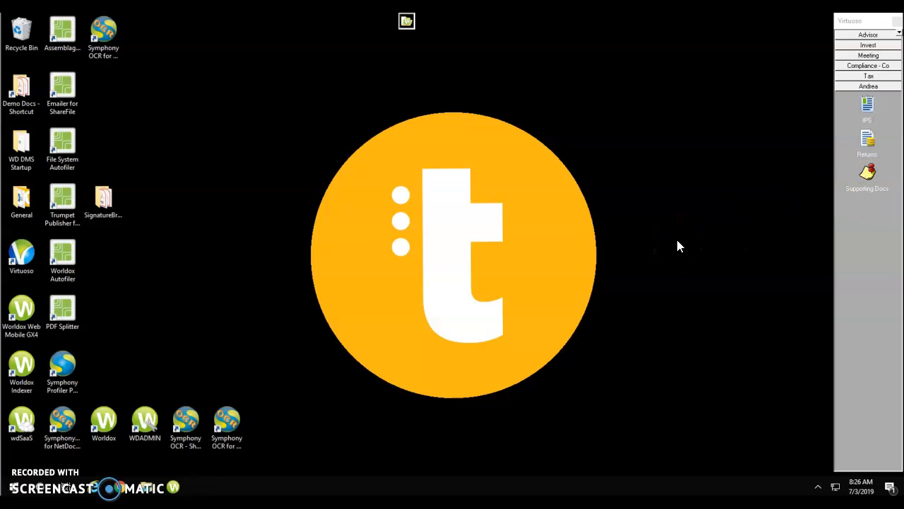
right_click(862, 179)
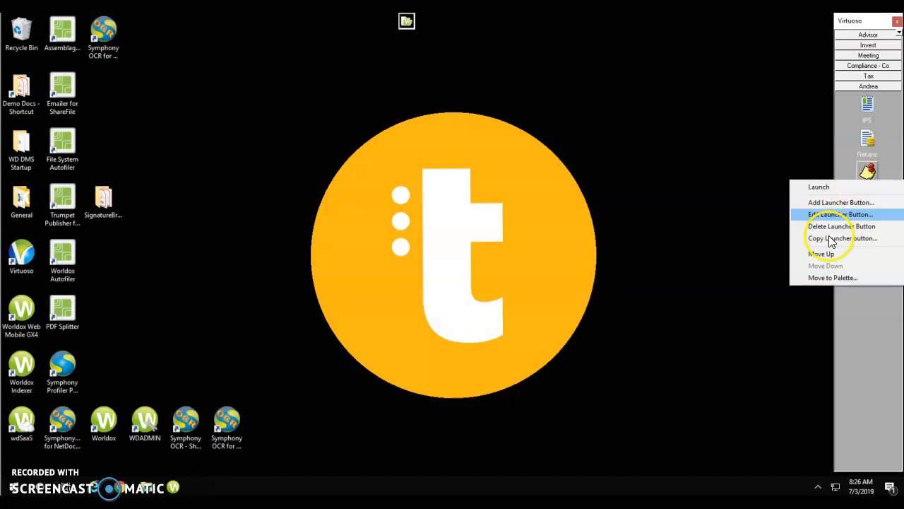
click(821, 256)
click(868, 141)
Step: Move Supporting Docs below Returns, then drag it to the top above IPS
right_click(867, 142)
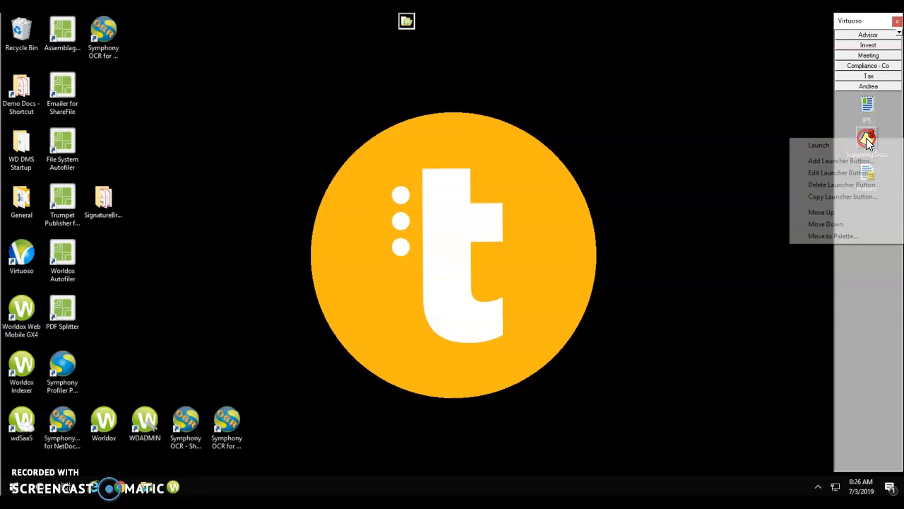
click(834, 224)
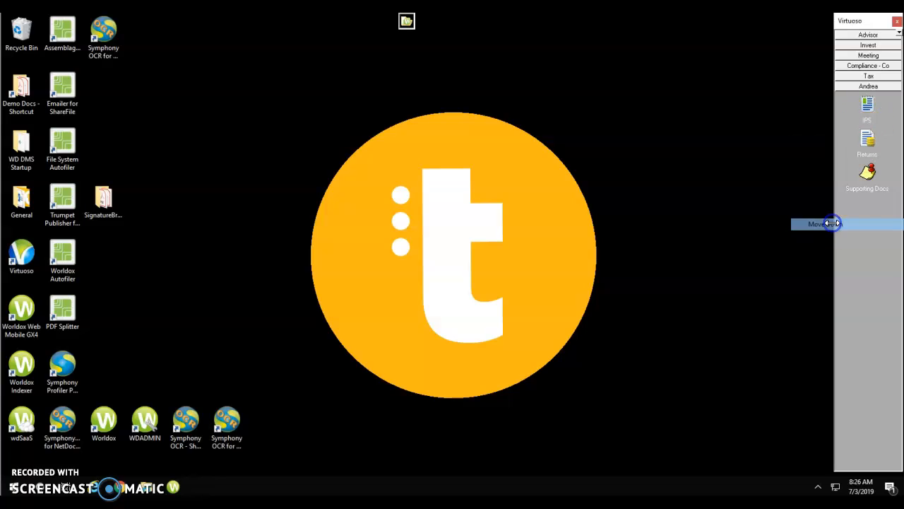
click(869, 177)
drag(869, 175, 868, 121)
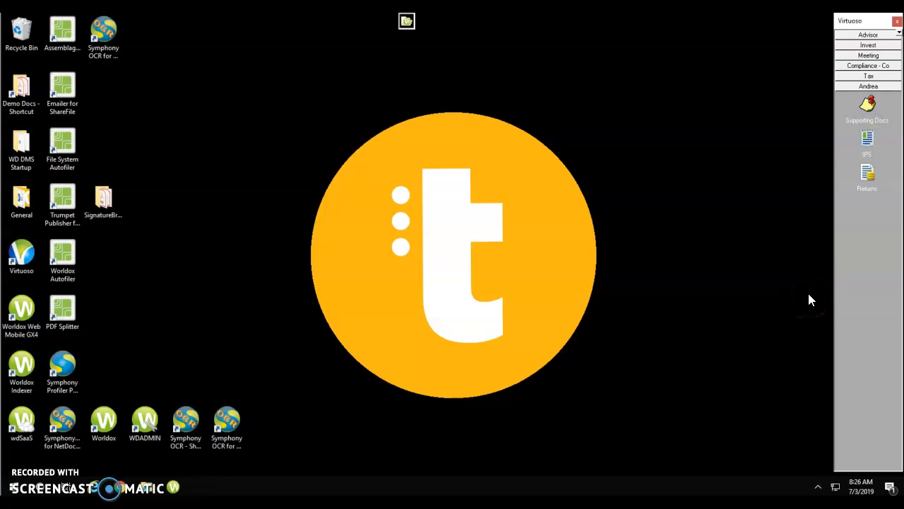
click(94, 486)
click(757, 233)
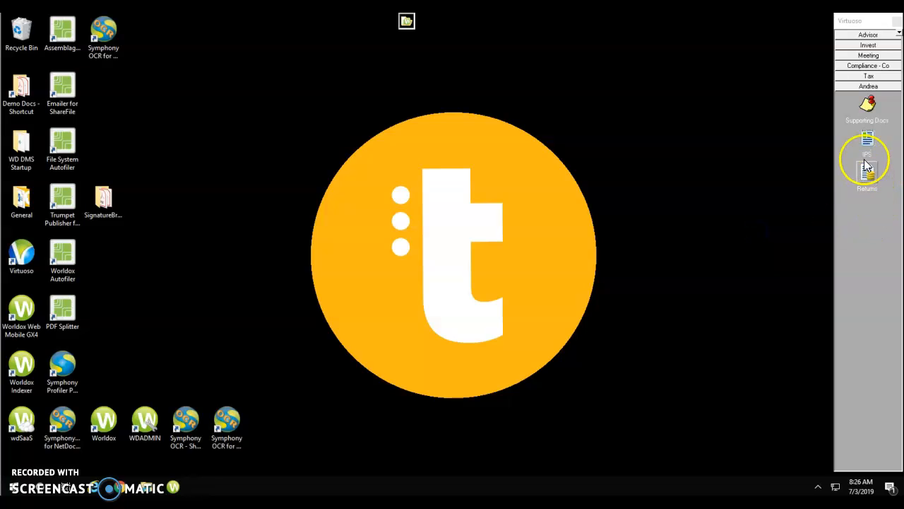
Step: Delete the Supporting Docs launcher button and answer Yes to the confirmation
right_click(868, 105)
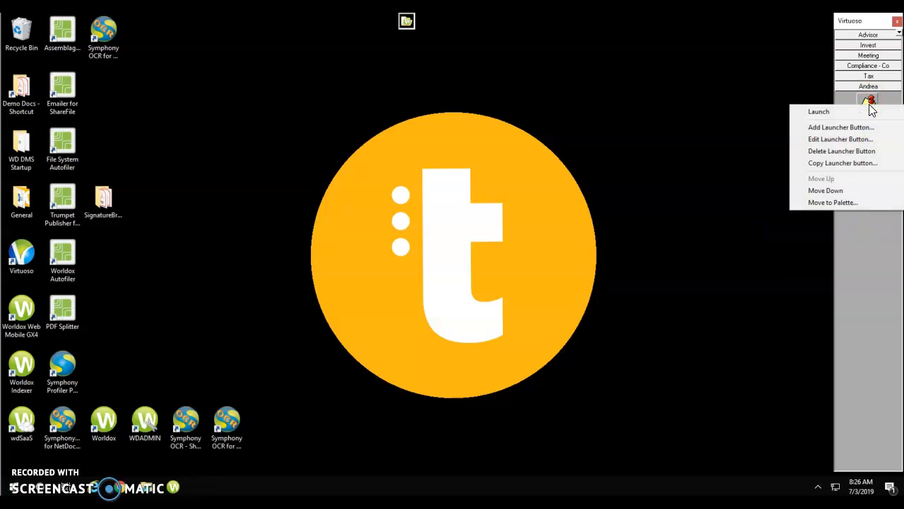
click(852, 152)
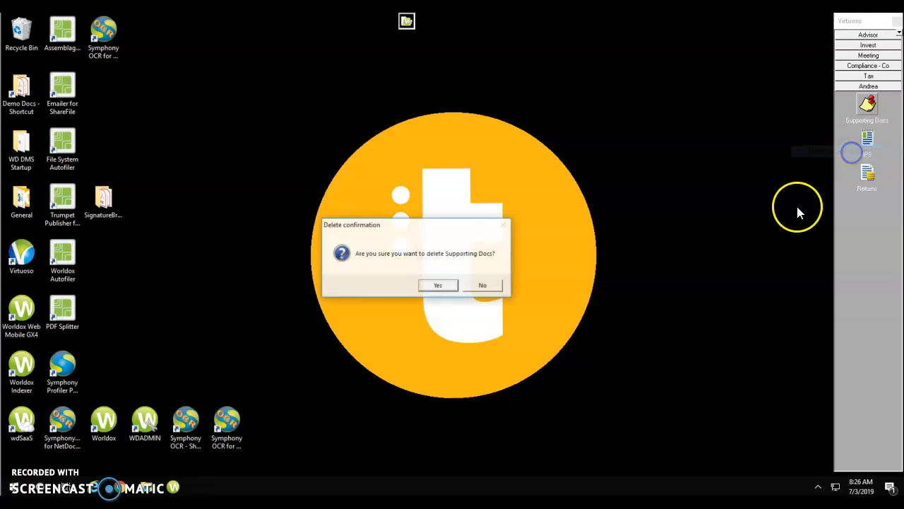
click(450, 285)
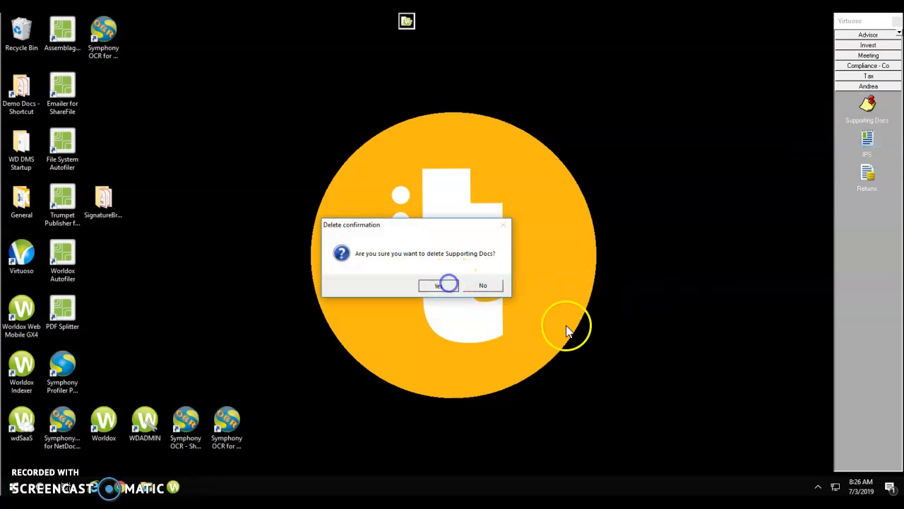